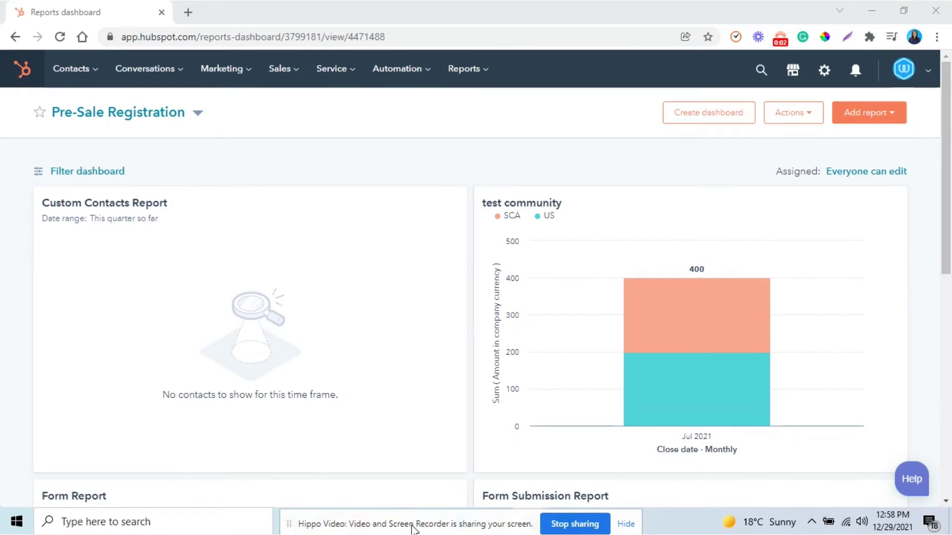
Open Conversations > Snippets and start a new snippet with Create snippet.
left_click(138, 75)
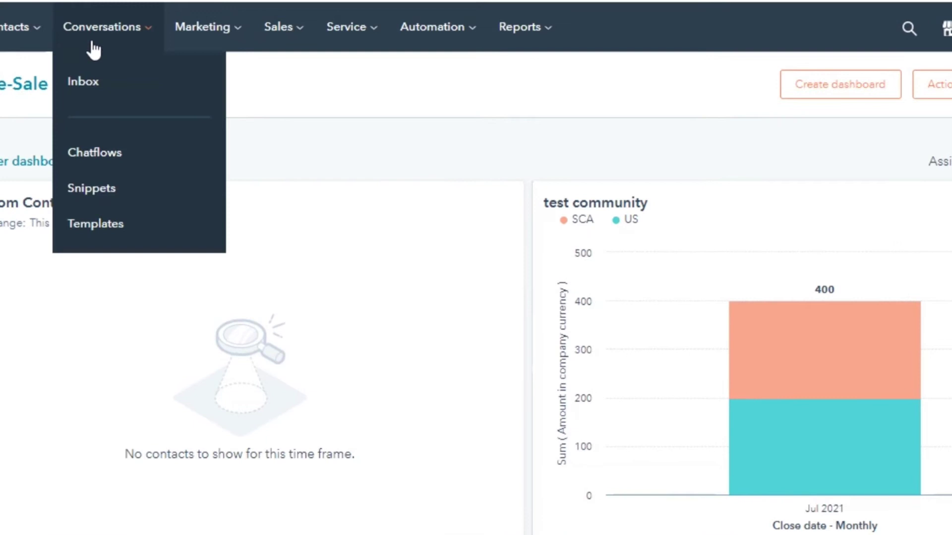
left_click(138, 196)
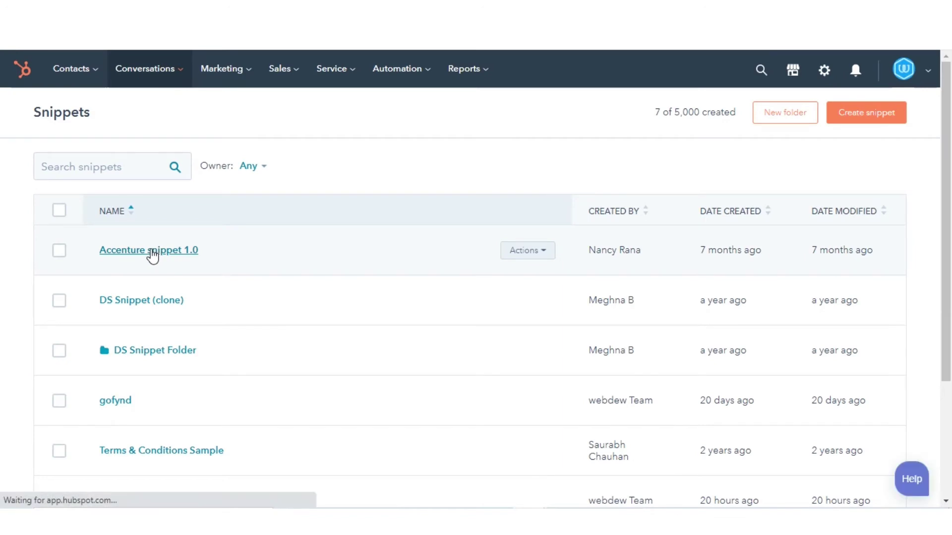
left_click(522, 253)
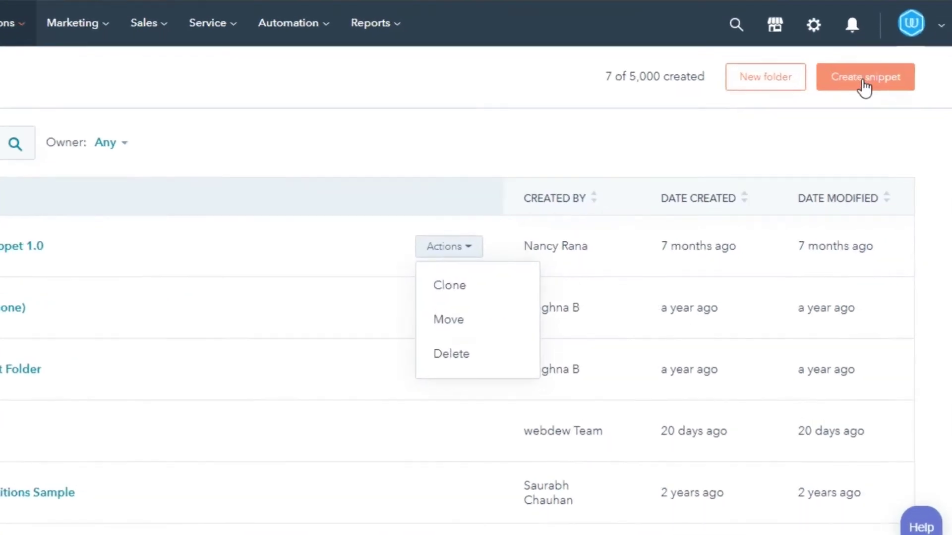
left_click(865, 82)
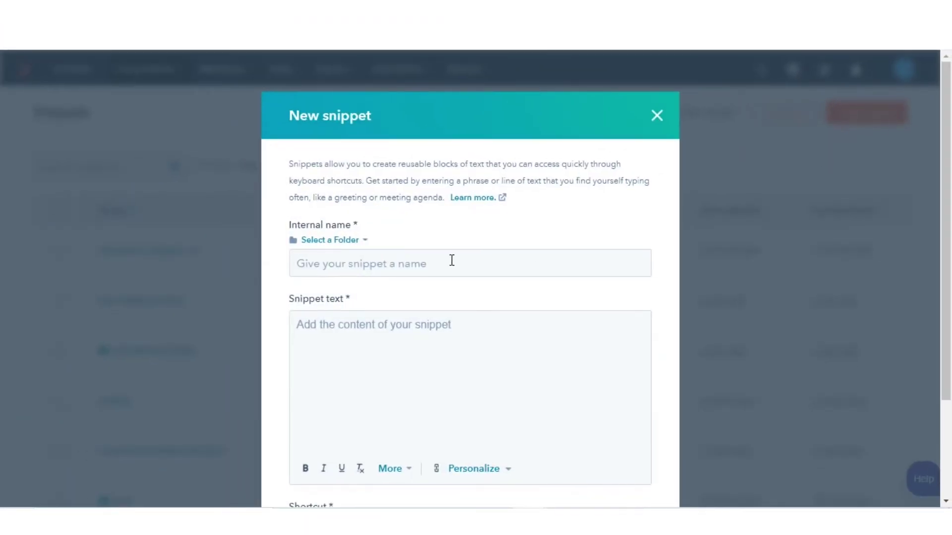
Name the snippet 'new snip' and file it in the 'test' folder.
left_click(440, 264)
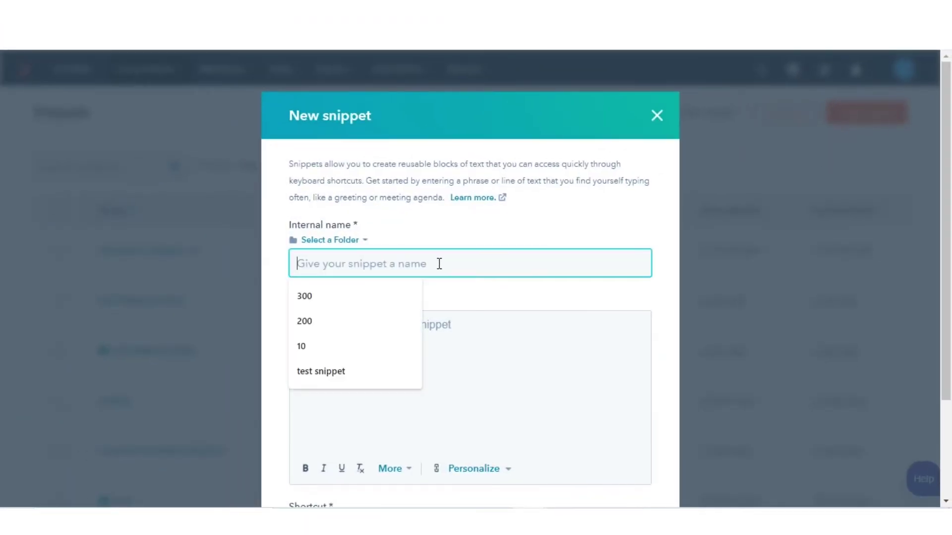
type("new snip")
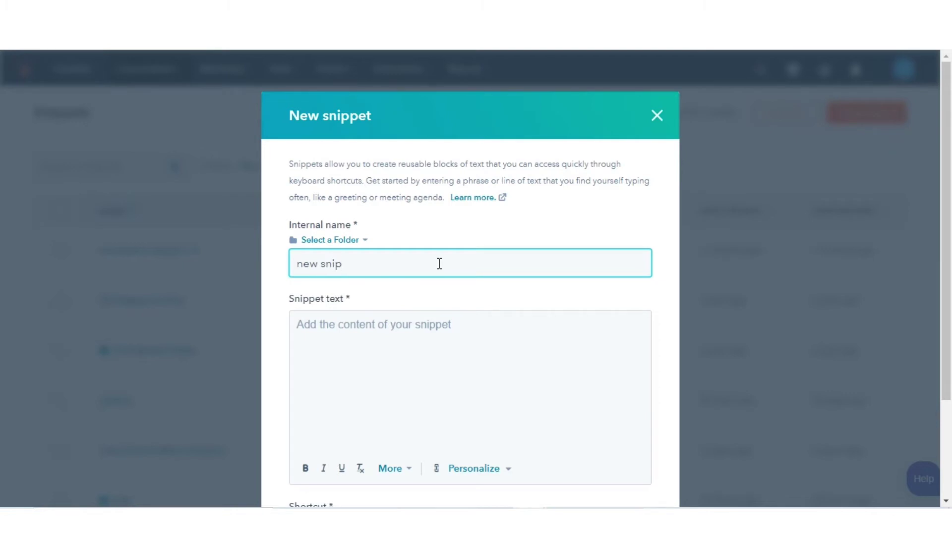
left_click(333, 240)
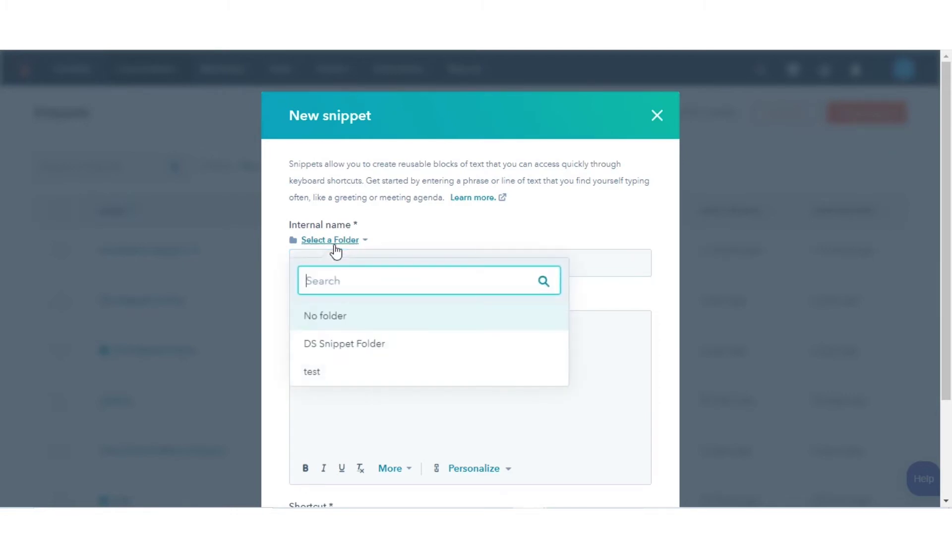
left_click(333, 371)
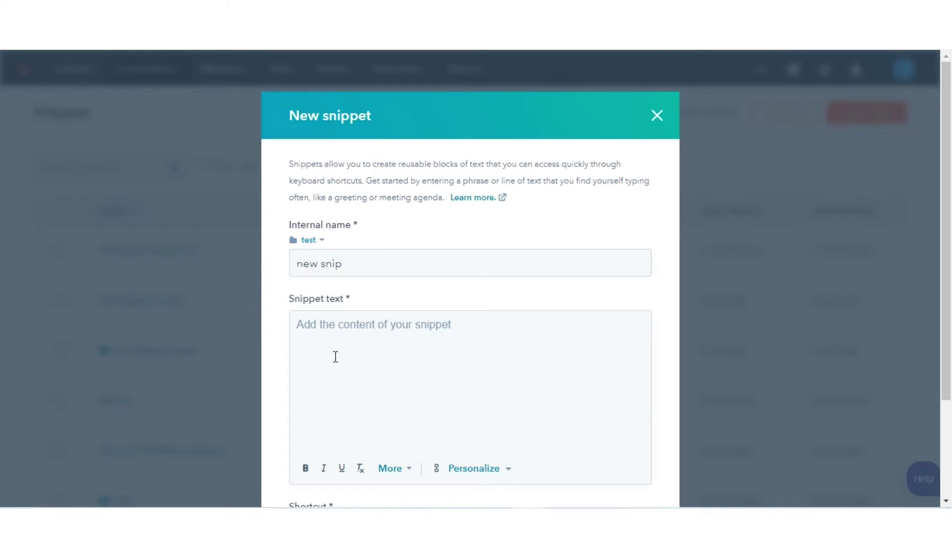
type("Hey")
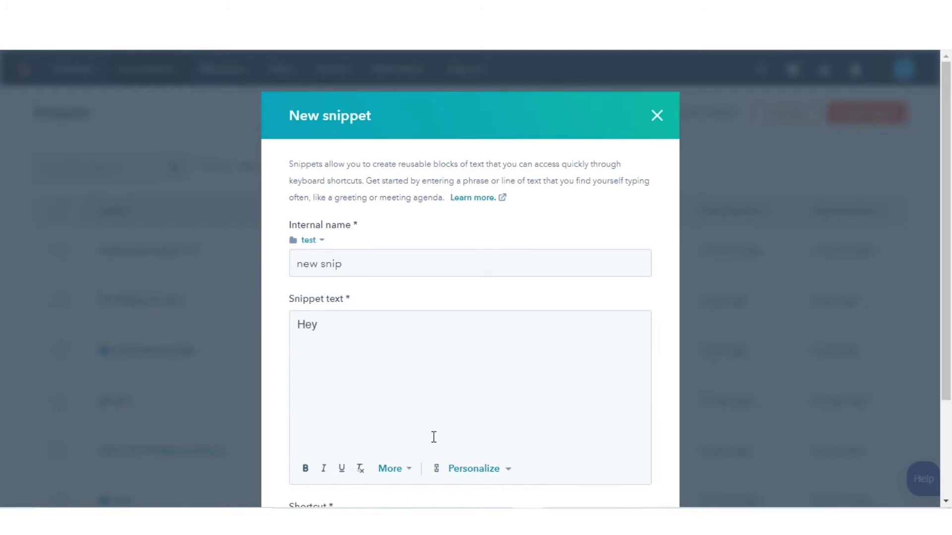
Write 'Hey' plus a Company name token, followed by 'Thank you' on a new line.
left_click(468, 468)
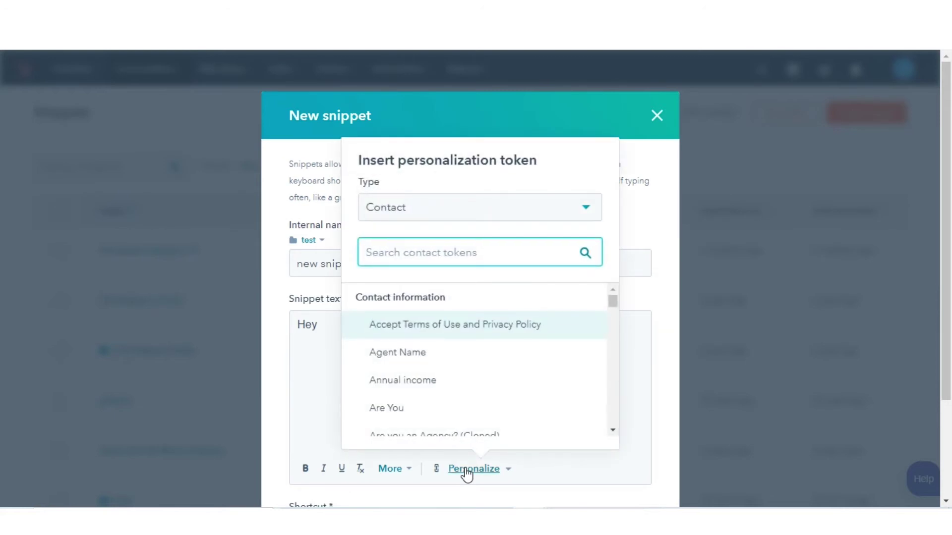
type("name")
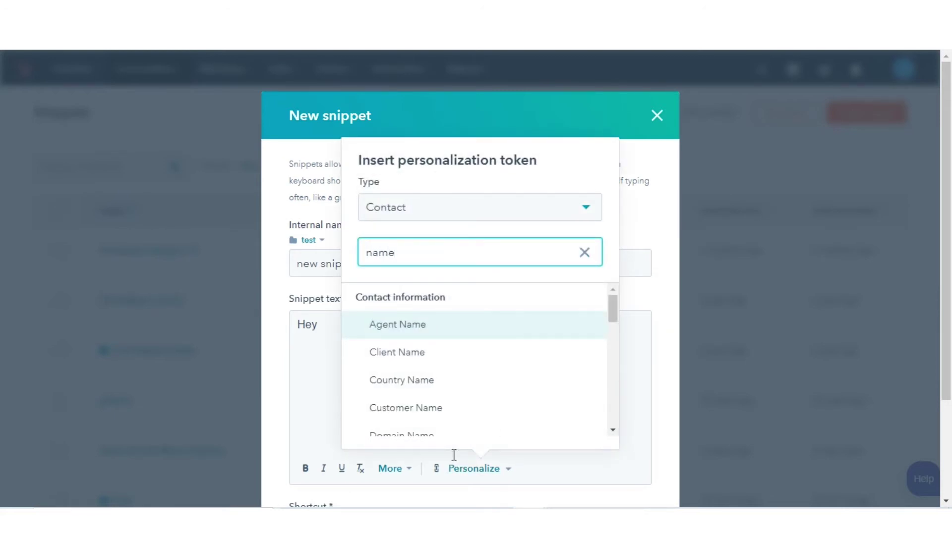
left_click(390, 212)
left_click(394, 272)
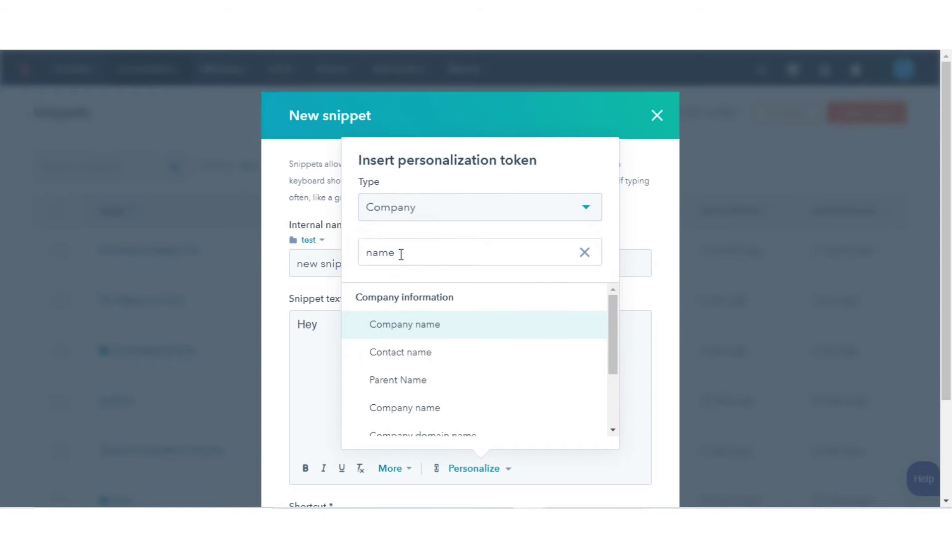
left_click(455, 332)
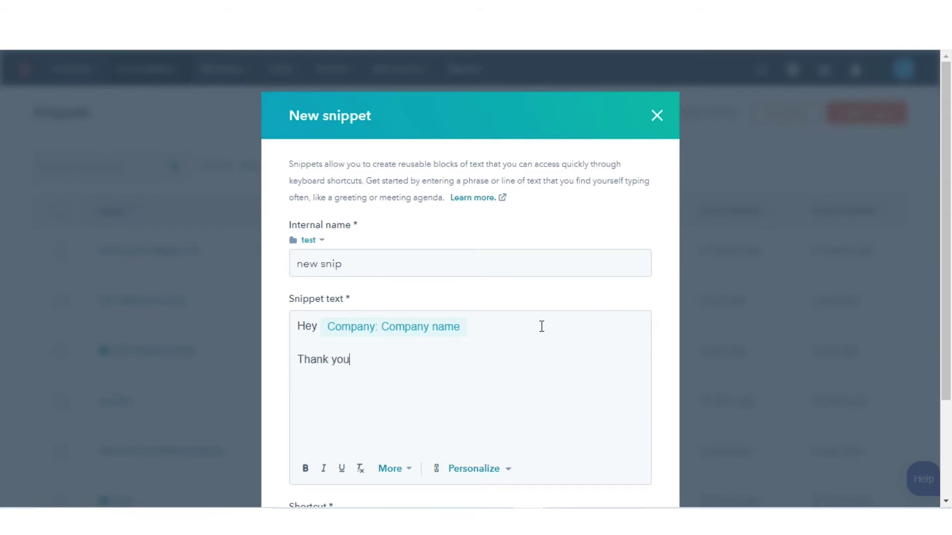
scroll(541, 326, "down", 3)
Enter 'snip1' as the snippet's shortcut, since 'snip' is already taken.
left_click(401, 431)
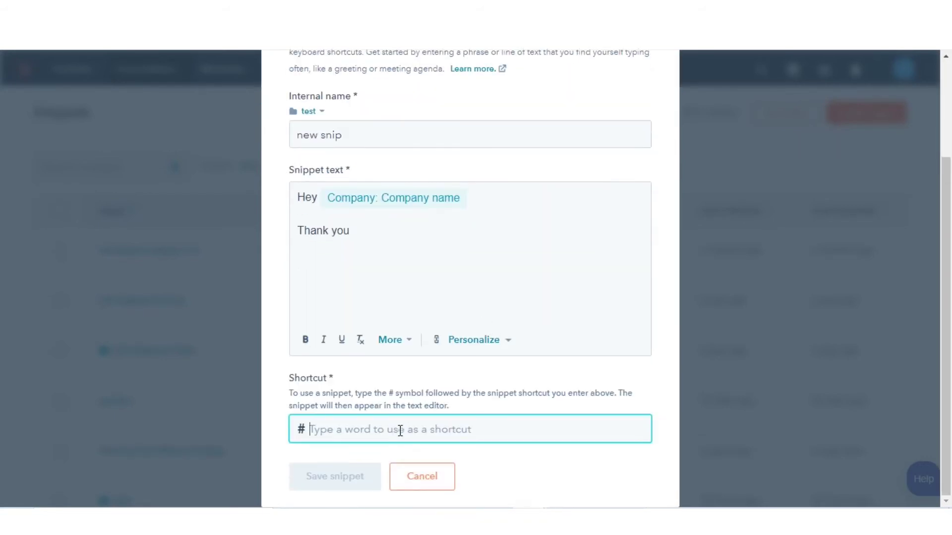
type("sn")
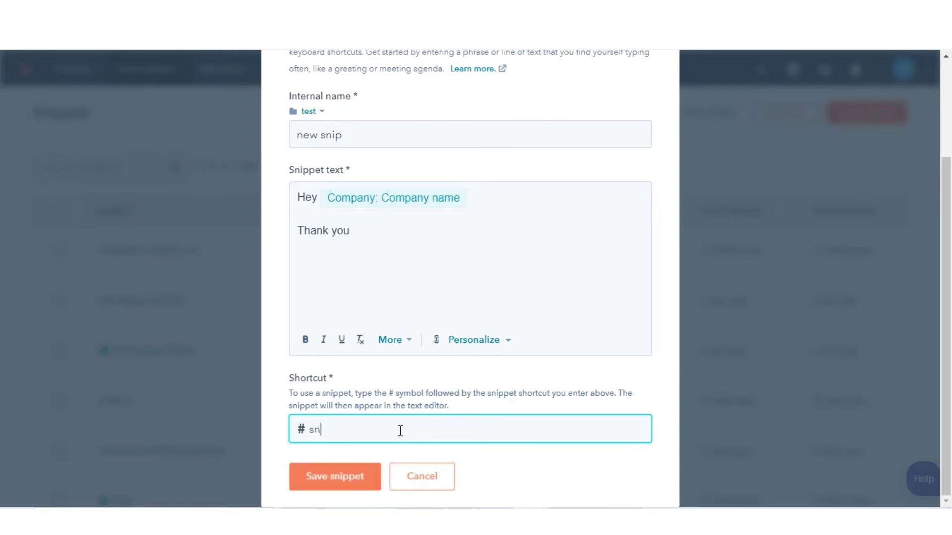
type("ip")
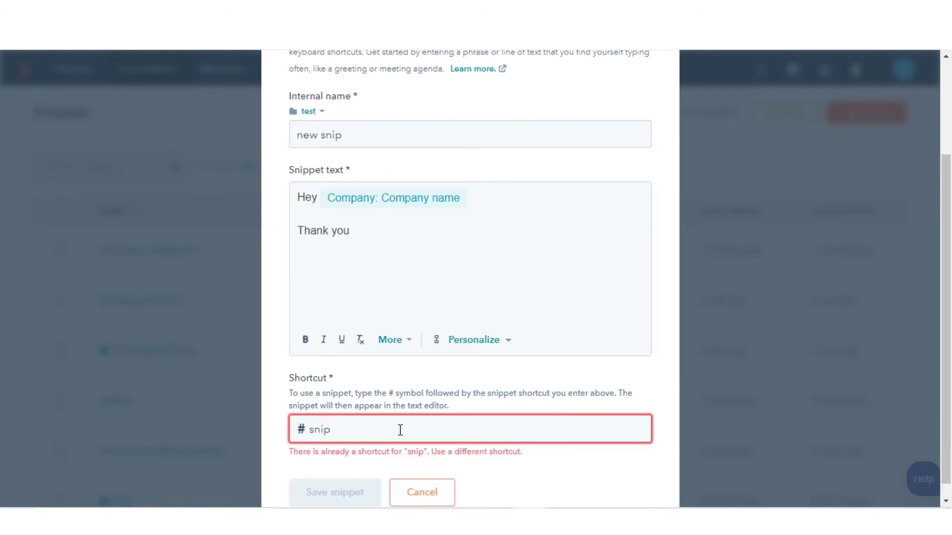
type("1")
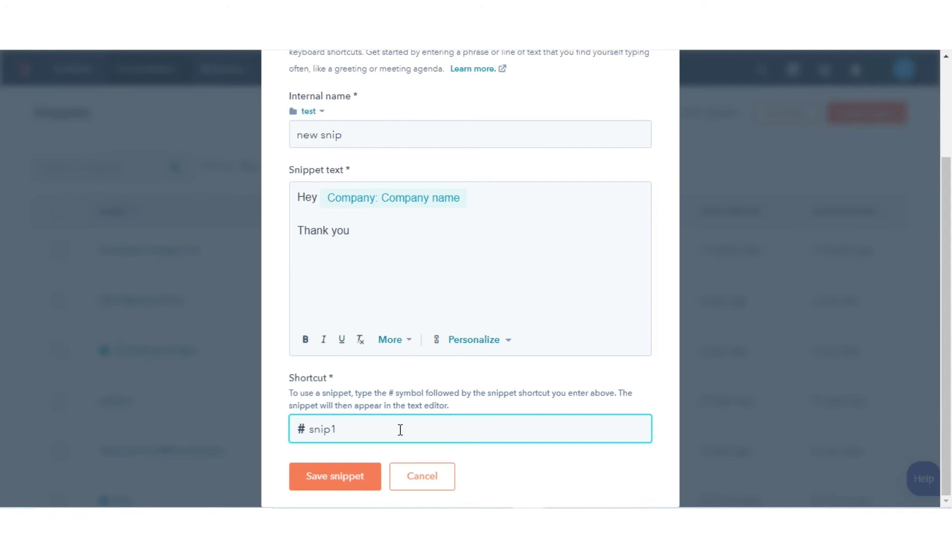
Save 'new snip' so it appears in the test folder beside 'test snippet'.
left_click(335, 476)
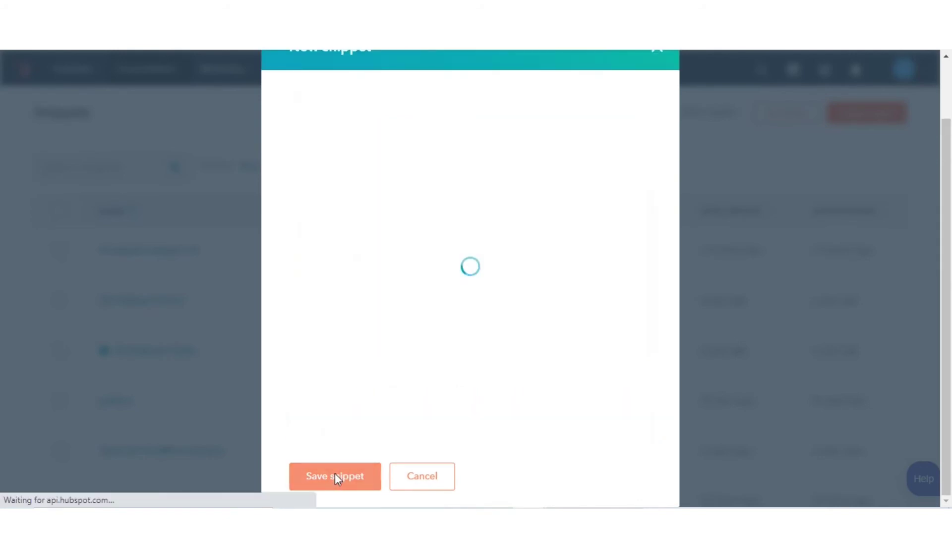